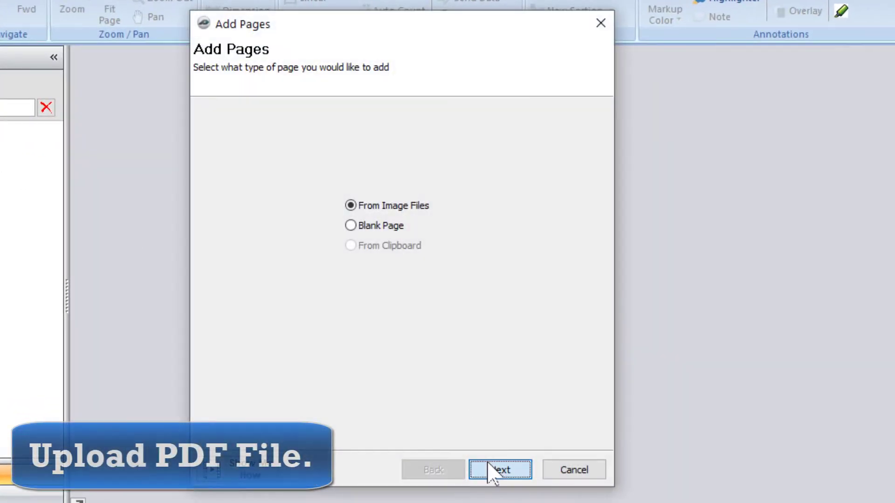
Add Fire Alarm REV 00.pdf as a 200 DPI grayscale TIF page and open it
left_click(499, 470)
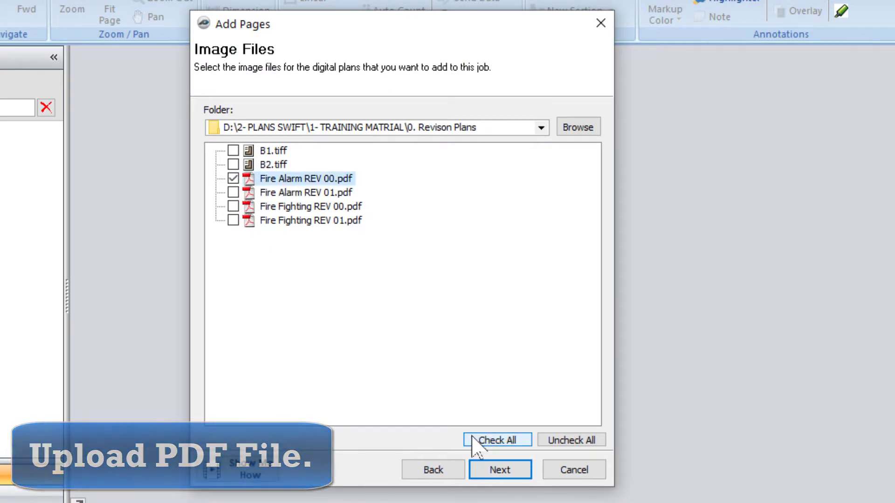
left_click(484, 470)
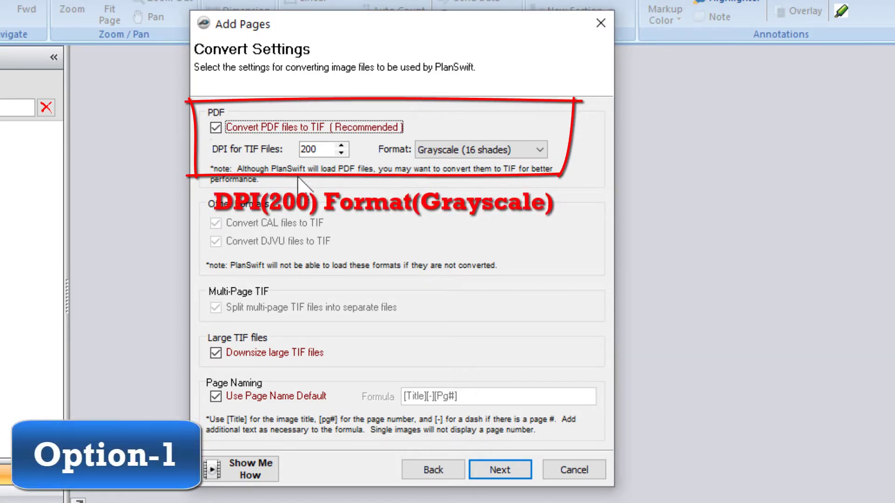
left_click(502, 471)
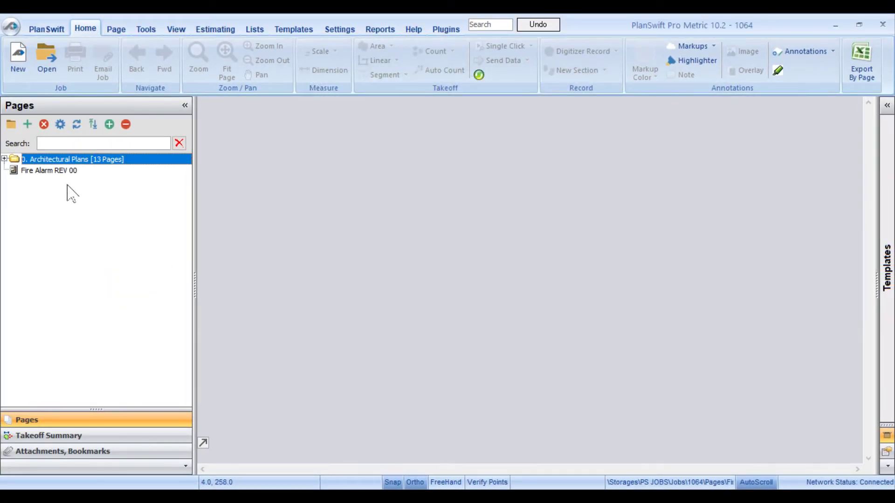
left_click(51, 171)
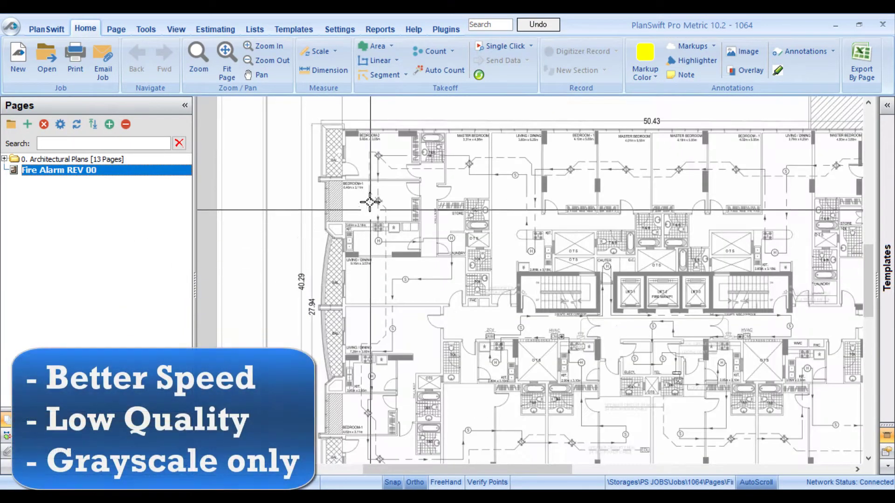
Zoom into the BEDROOM-2 and BEDROOM-1 area of the grayscale Fire Alarm plan
scroll(370, 202, "up", 5)
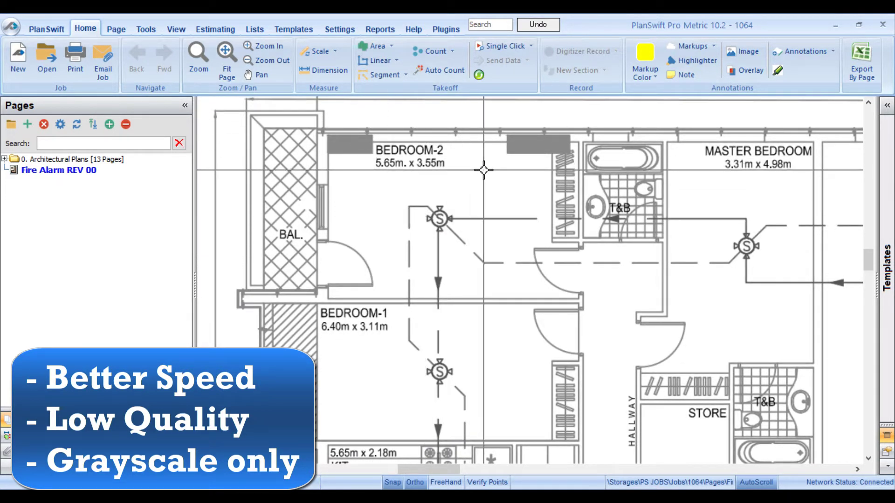
scroll(484, 170, "up", 1)
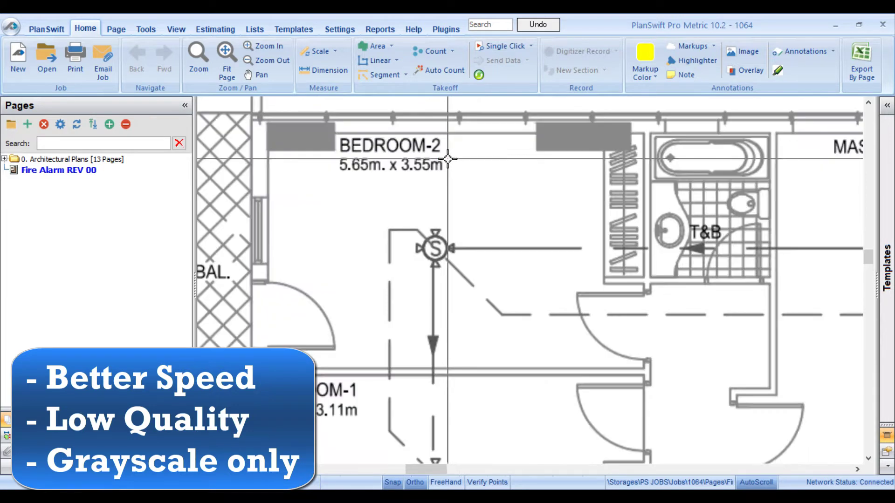
scroll(448, 196, "up", 1)
scroll(447, 195, "up", 1)
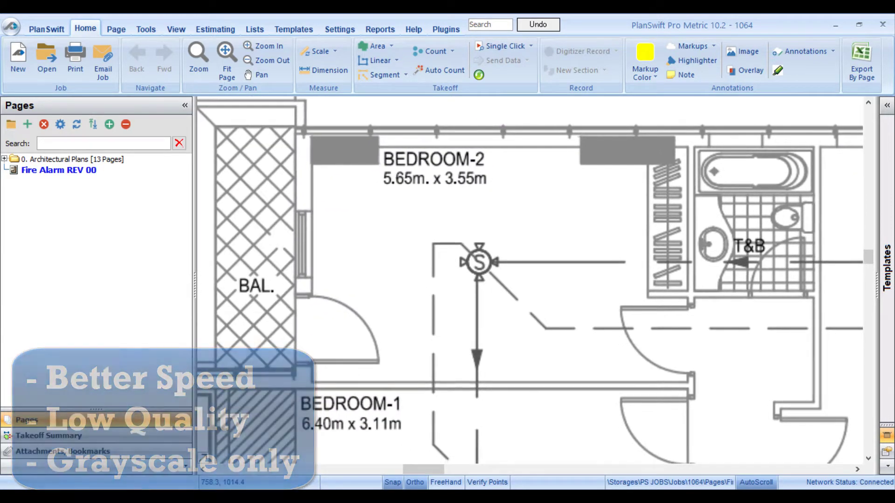
Add Fire Alarm REV 00.pdf again as an unconverted PDF page, accepting the performance warning
left_click(28, 125)
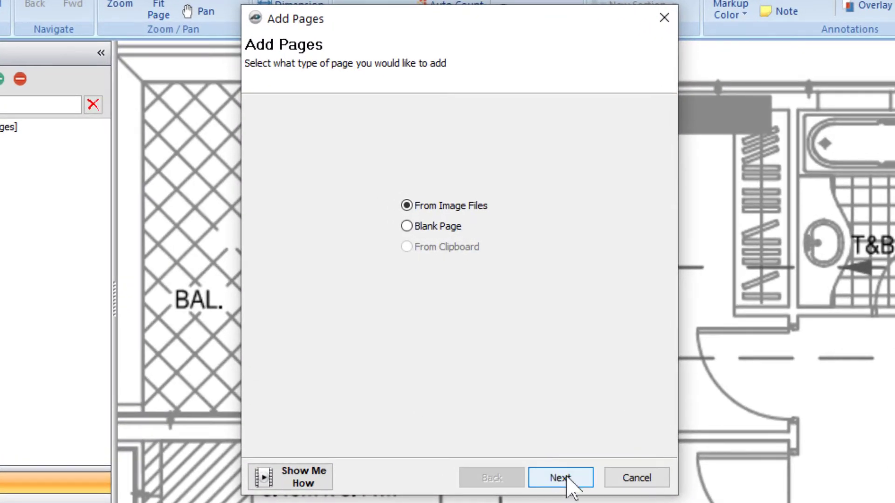
left_click(563, 478)
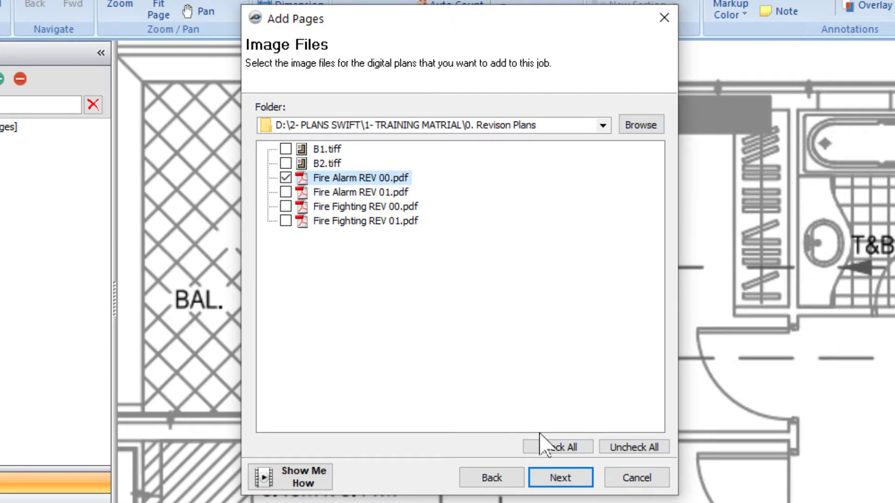
left_click(560, 478)
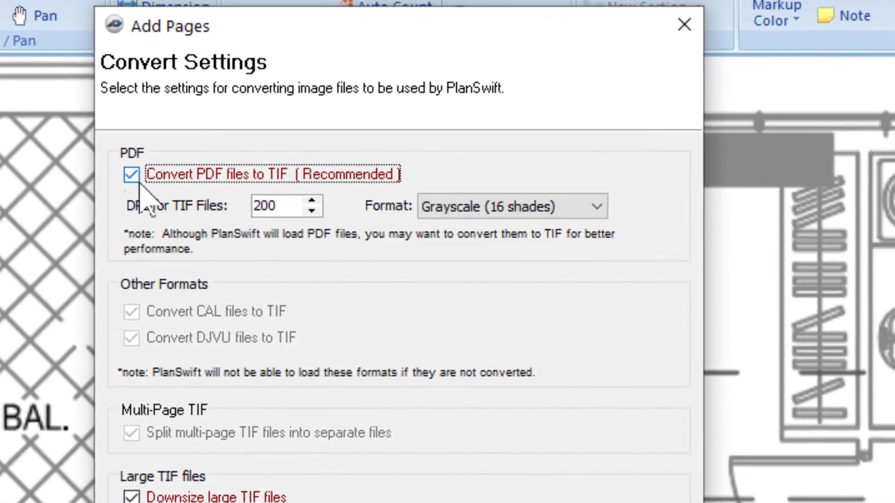
left_click(132, 175)
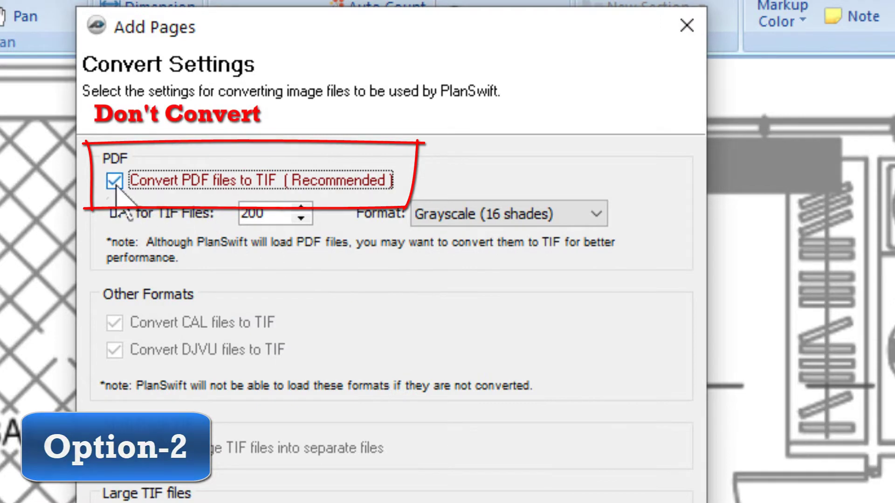
left_click(114, 181)
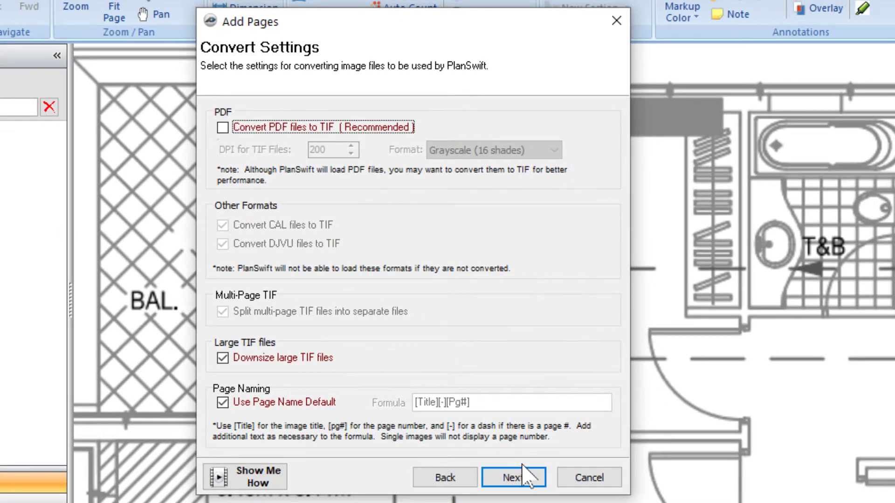
left_click(522, 466)
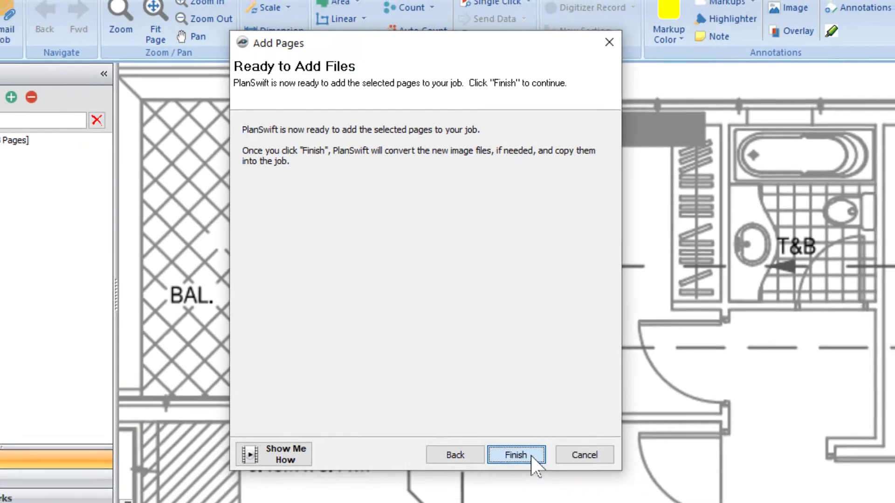
left_click(522, 468)
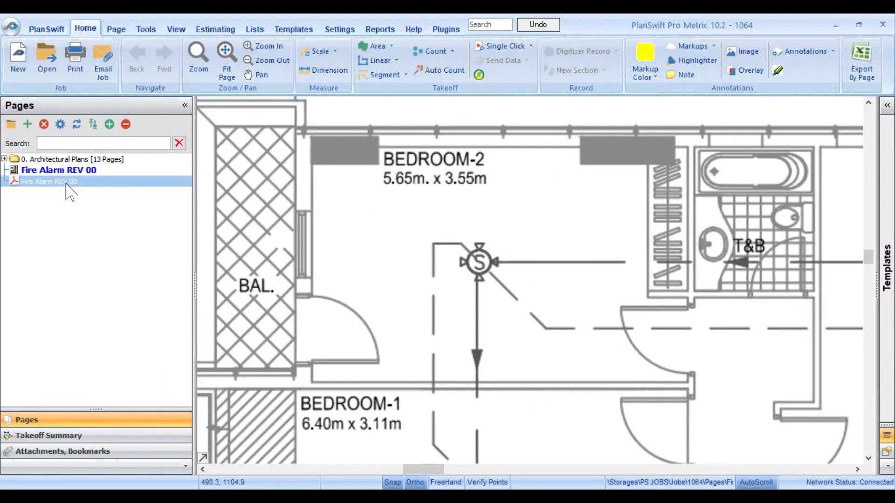
Open the PDF Fire Alarm REV 00 page and zoom into BEDROOM-2
left_click(66, 184)
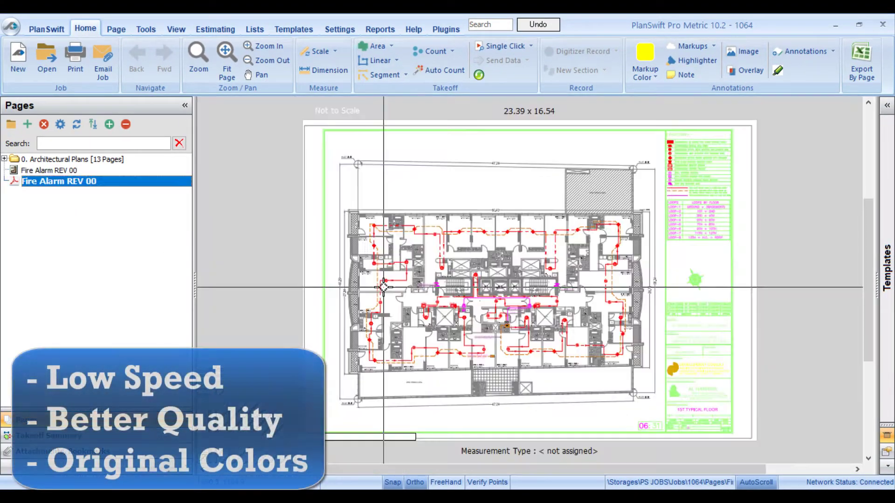
scroll(379, 303, "up", 2)
scroll(379, 303, "up", 2)
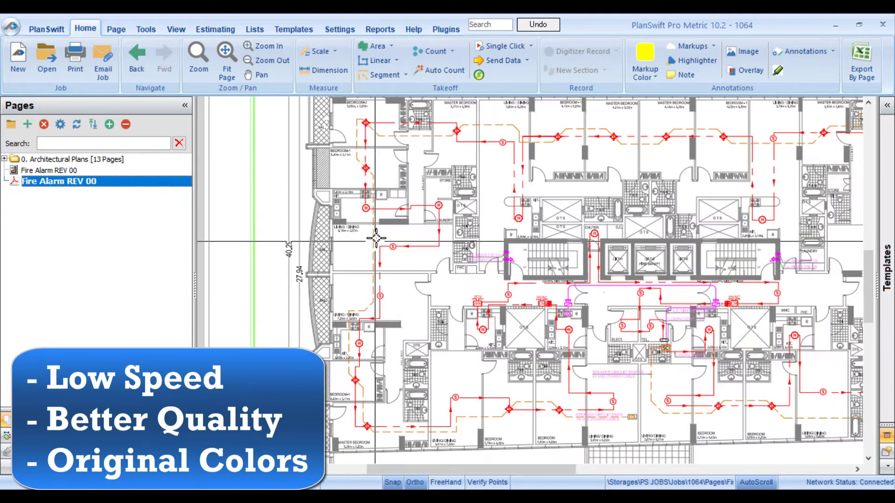
scroll(339, 213, "up", 2)
scroll(339, 213, "up", 1)
scroll(341, 223, "up", 1)
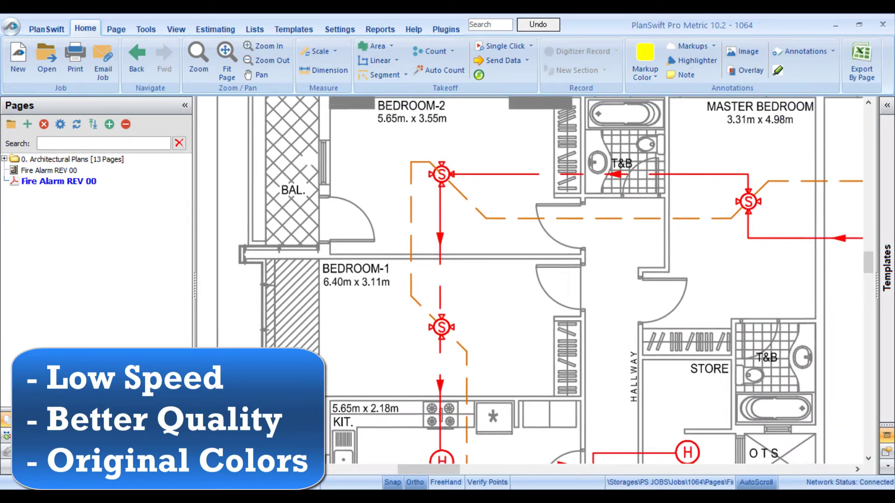
scroll(344, 233, "up", 1)
scroll(343, 234, "up", 2)
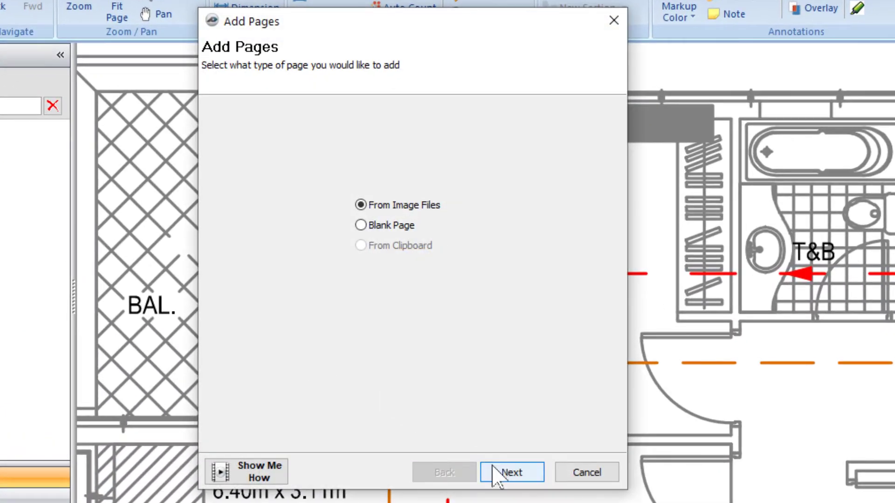
Add Fire Alarm REV 00 as a 300 DPI True Color (32 bit) TIF page
left_click(496, 473)
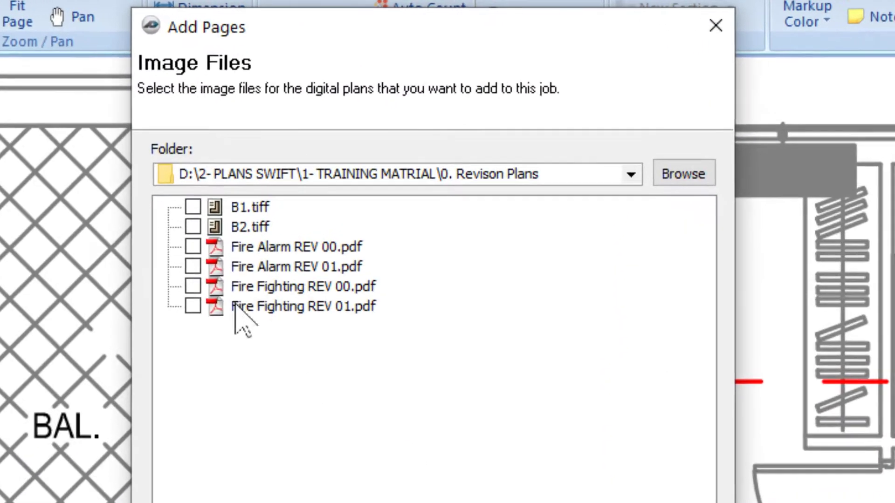
key("Return")
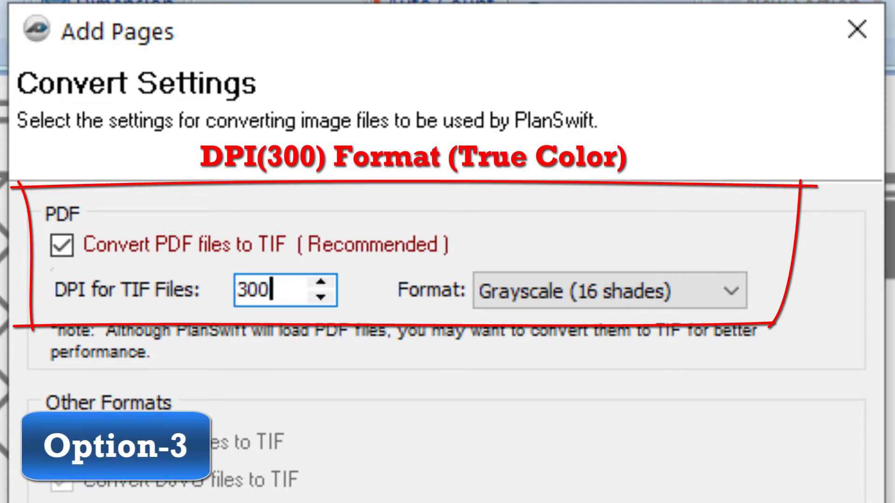
left_click(601, 296)
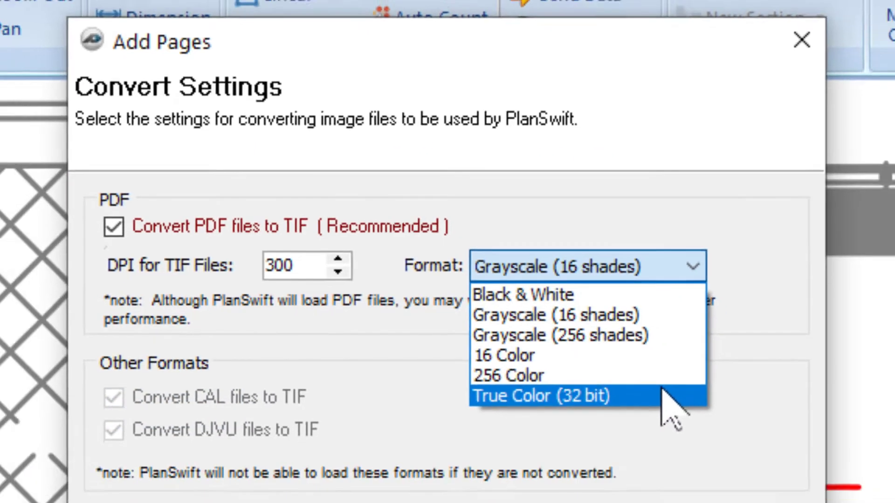
left_click(695, 440)
left_click(527, 415)
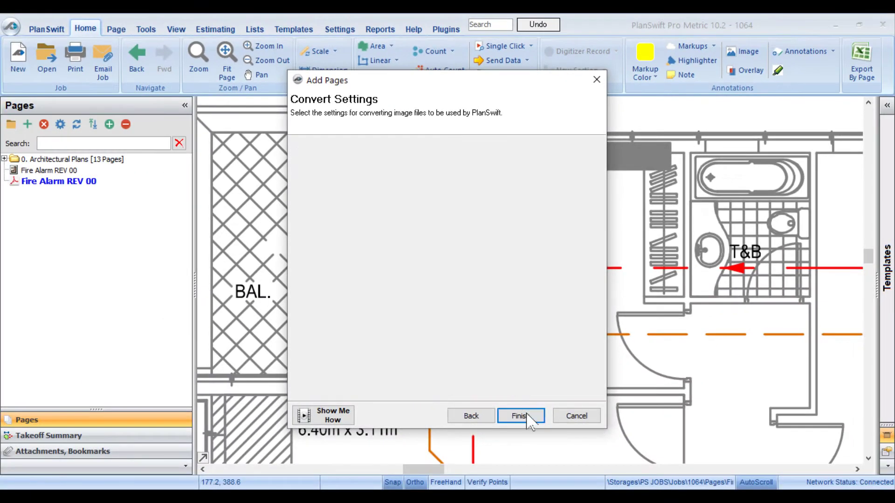
left_click(519, 415)
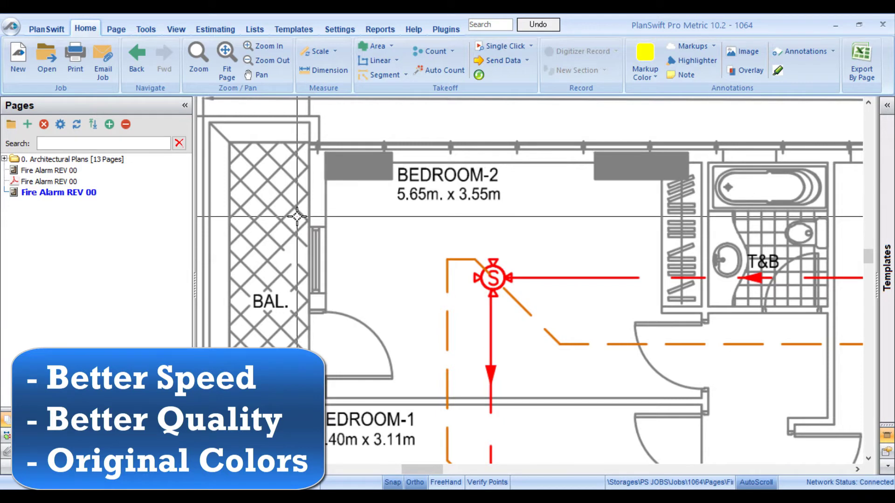
Zoom in and back out on BEDROOM-2 of the 300 DPI True Color page
scroll(297, 216, "up", 2)
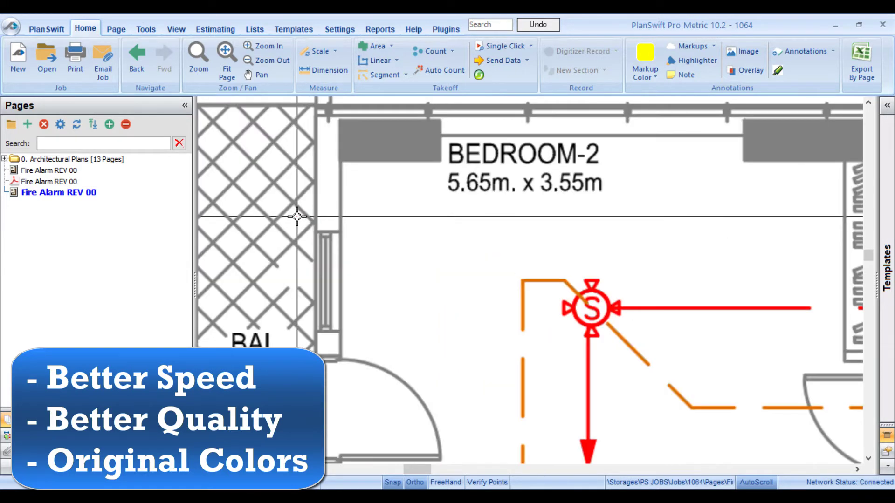
scroll(297, 216, "down", 2)
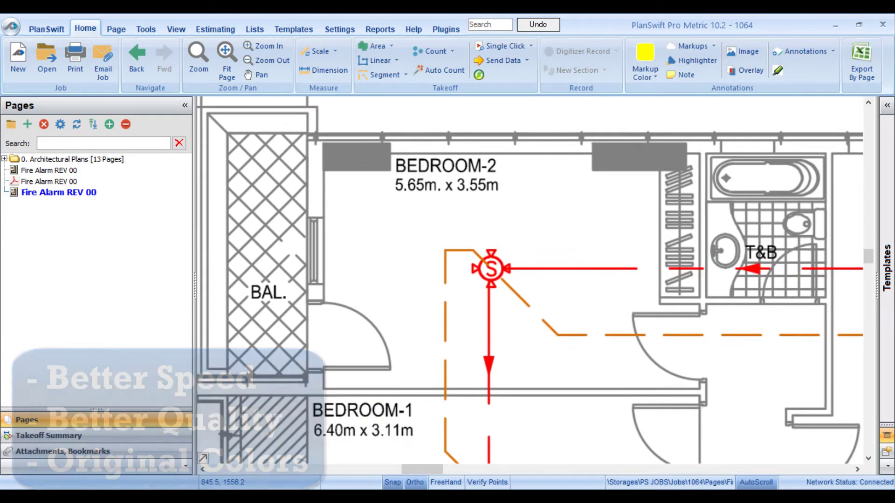
left_click(27, 124)
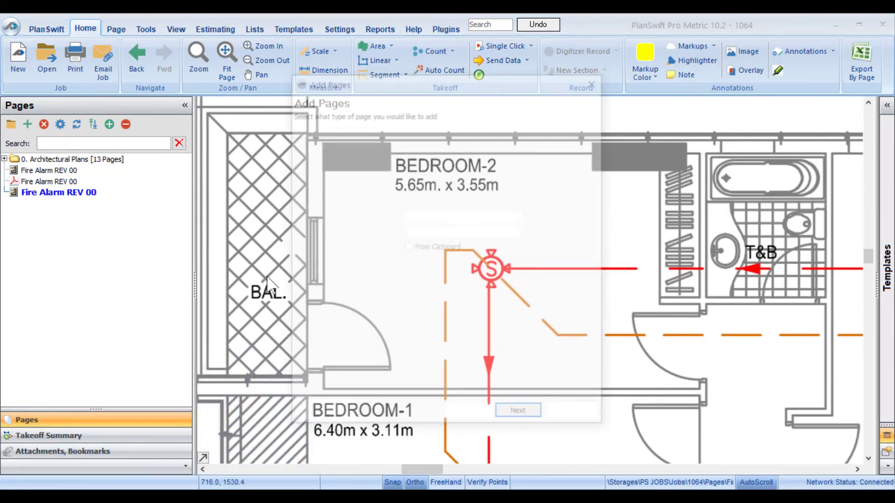
left_click(527, 427)
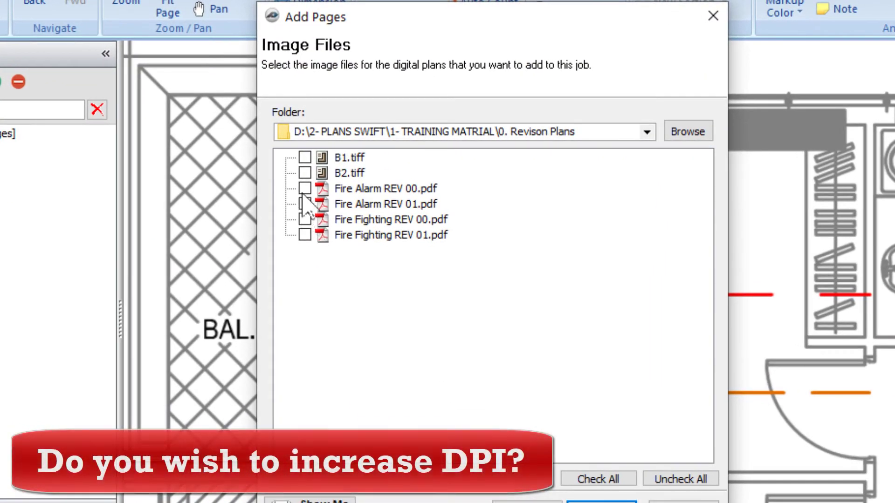
left_click(305, 189)
left_click(601, 502)
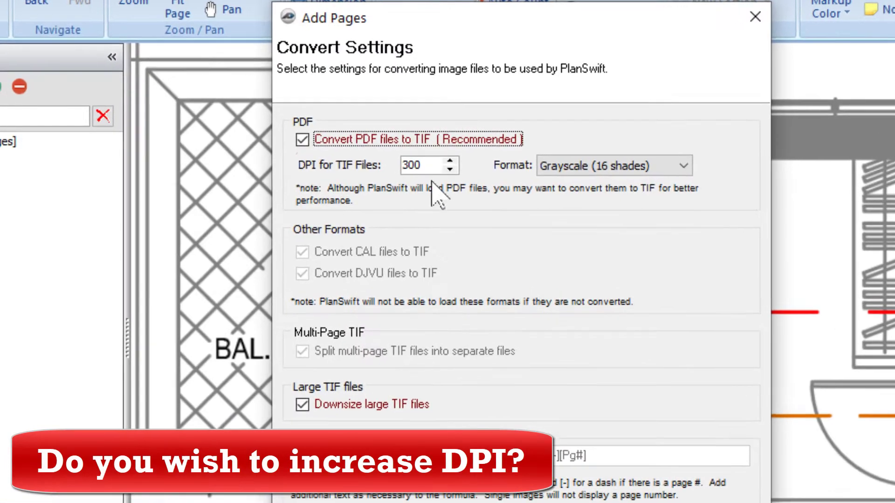
double_click(434, 165)
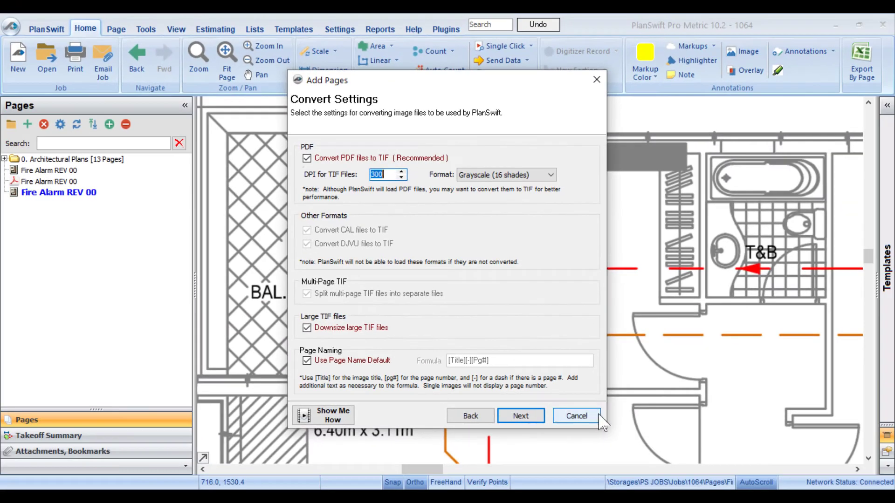
left_click(581, 421)
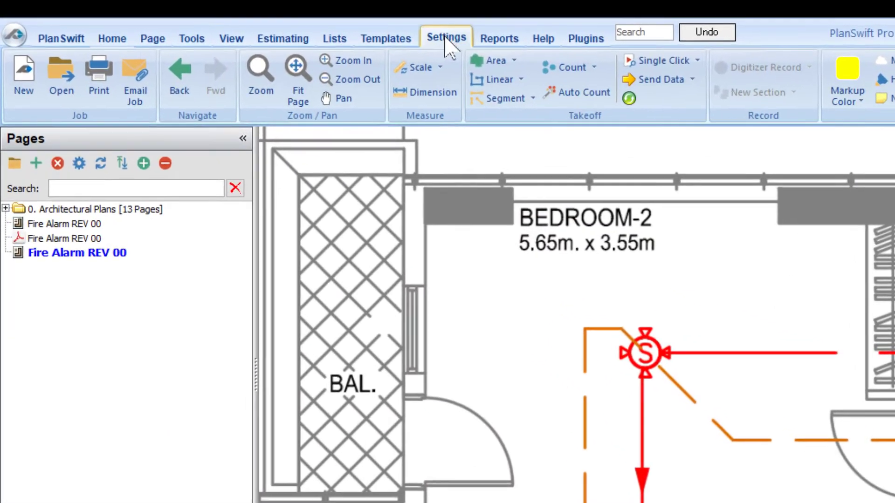
Enable Extended DPI Range for TIFs in the Interface settings and return to the plan
left_click(389, 34)
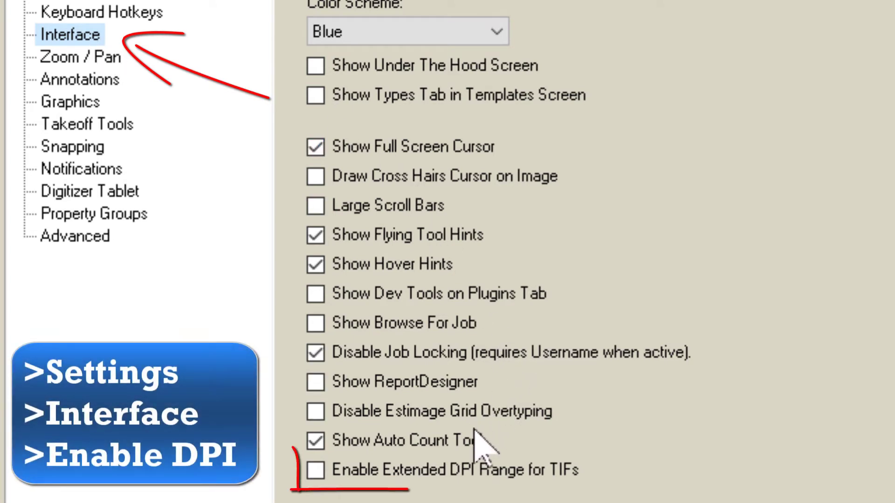
left_click(433, 471)
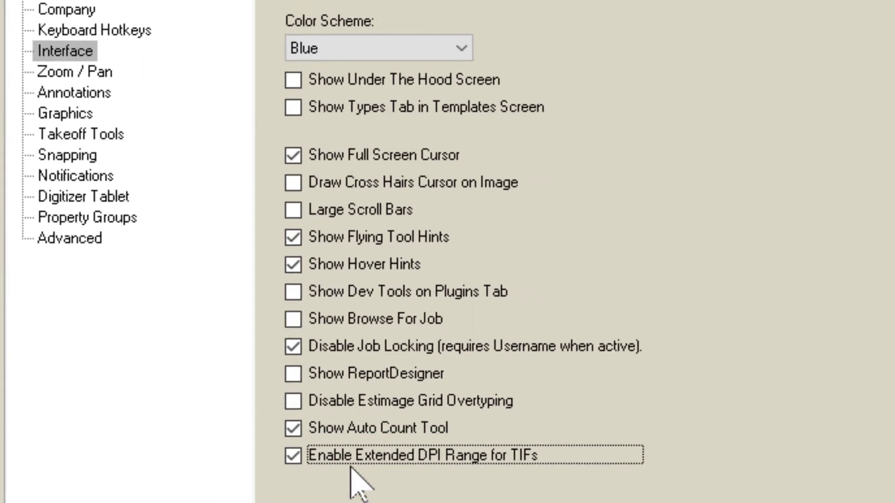
left_click(89, 37)
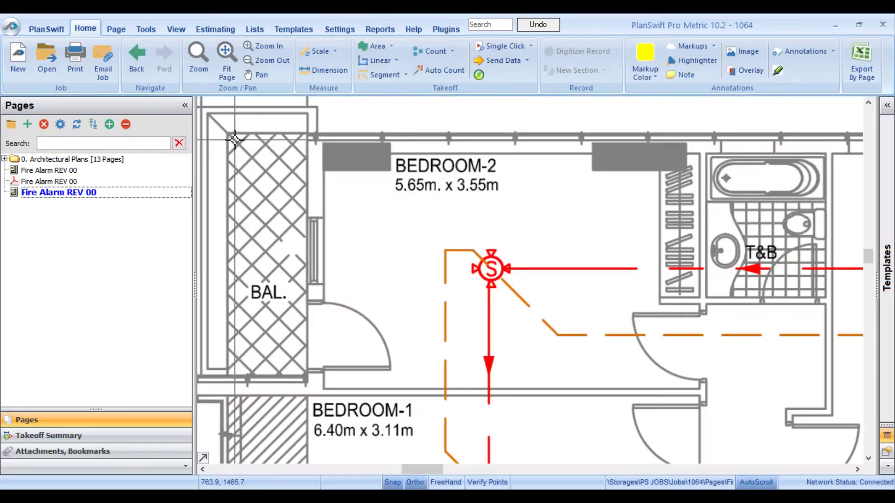
Add Fire Alarm REV 00.pdf as a 600 DPI True Color (32 bit) TIF page
left_click(27, 123)
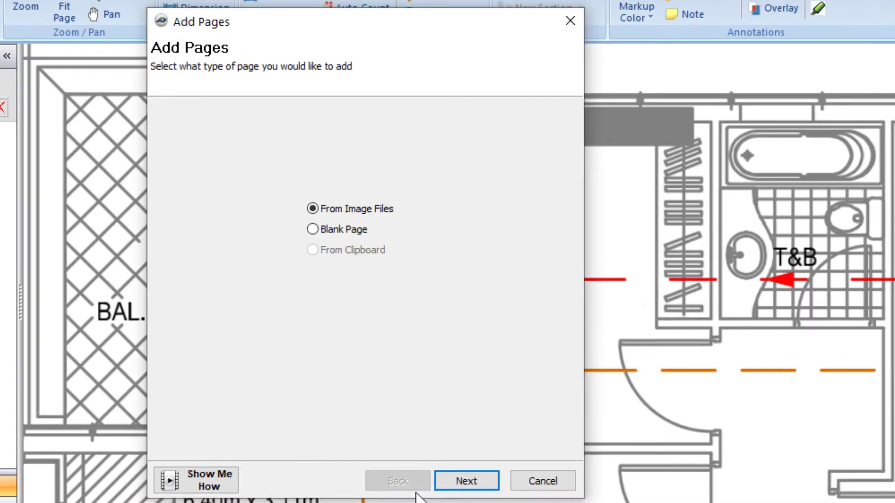
left_click(512, 411)
left_click(229, 197)
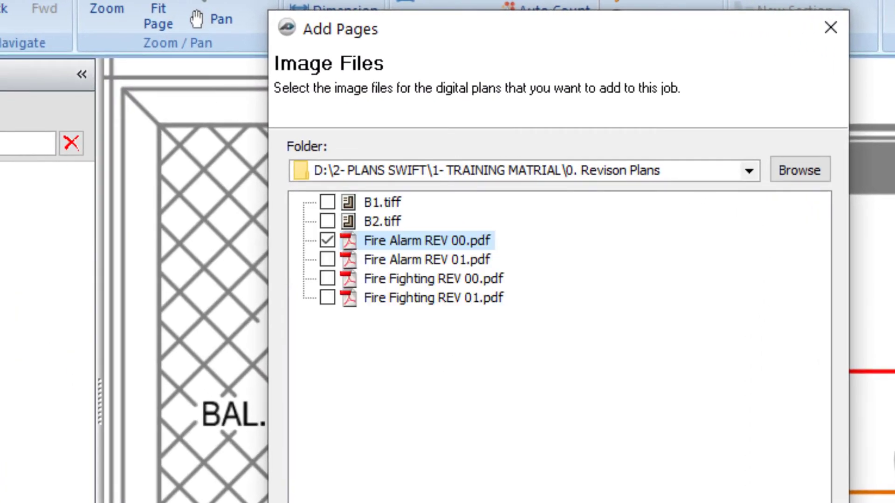
key("Return")
left_click_drag(455, 200, 387, 210)
type("600")
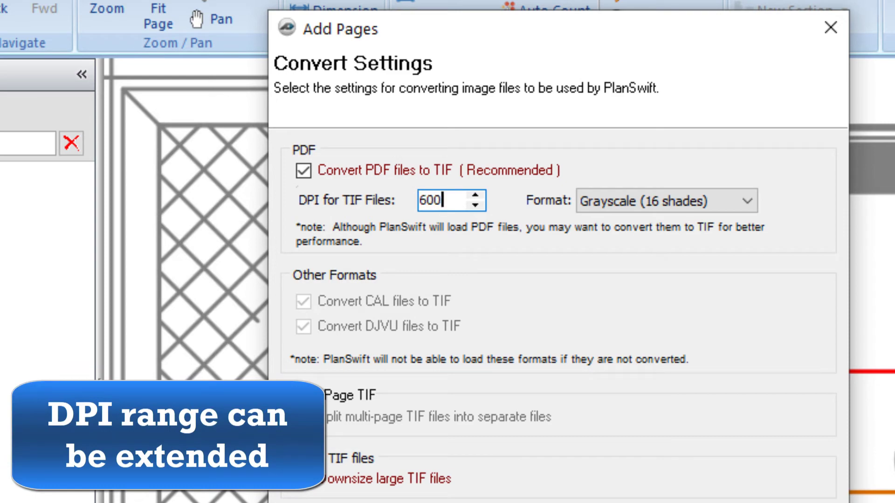
left_click(639, 206)
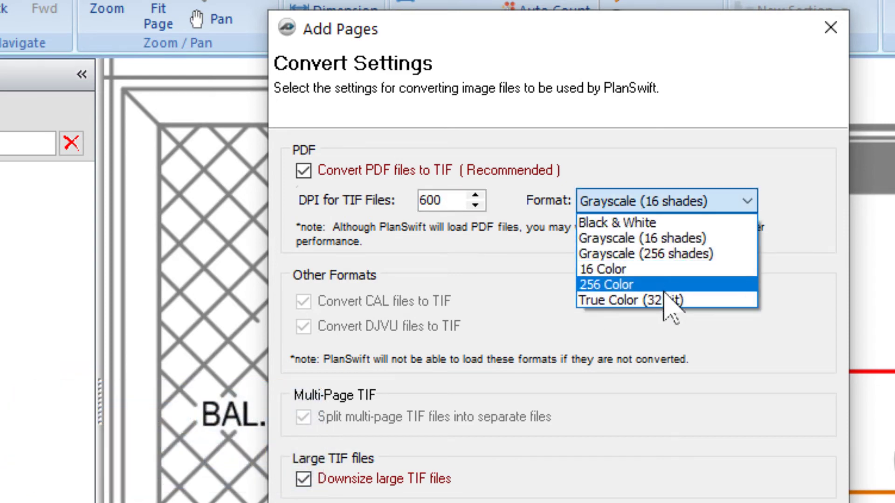
left_click(666, 299)
left_click(522, 416)
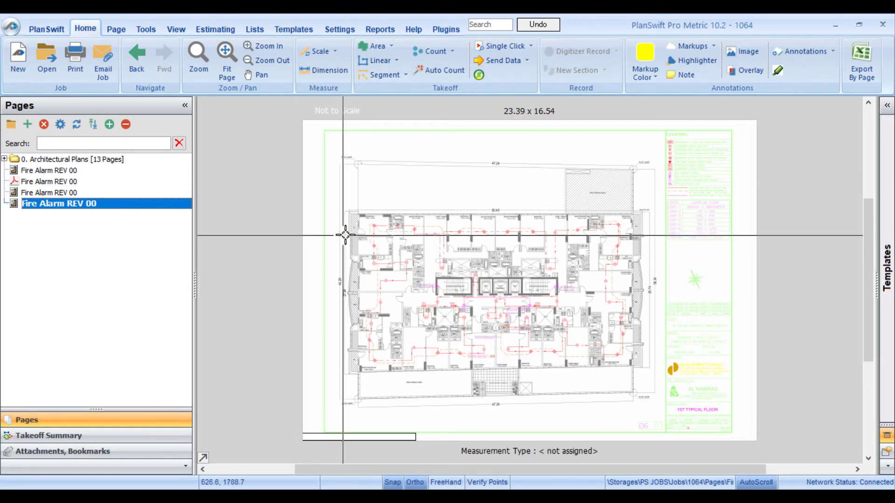
Zoom into the new 600 DPI page and pan the view slightly
scroll(345, 234, "up", 3)
scroll(349, 233, "up", 2)
scroll(356, 231, "up", 2)
scroll(360, 229, "up", 1)
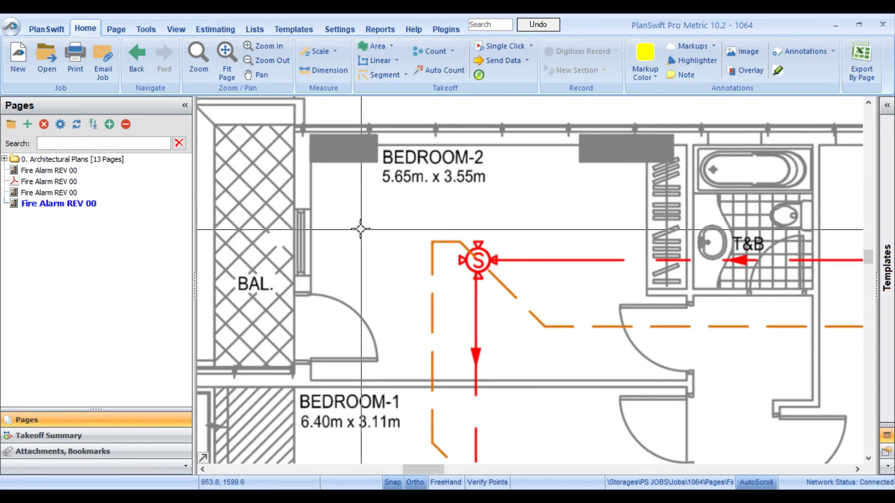
middle_click_drag(360, 229, 382, 240)
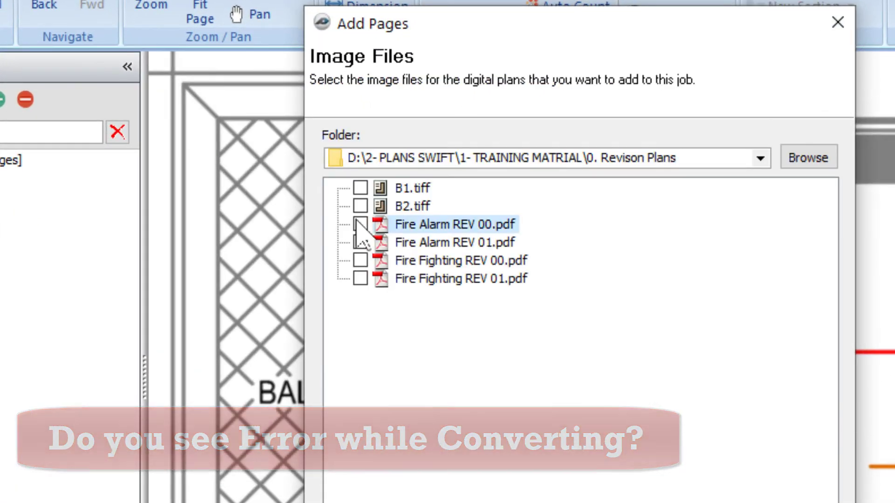
Attempt a 2500 DPI True Color (32 bit) conversion of Fire Alarm REV 00.pdf, moving the error aside
left_click(359, 224)
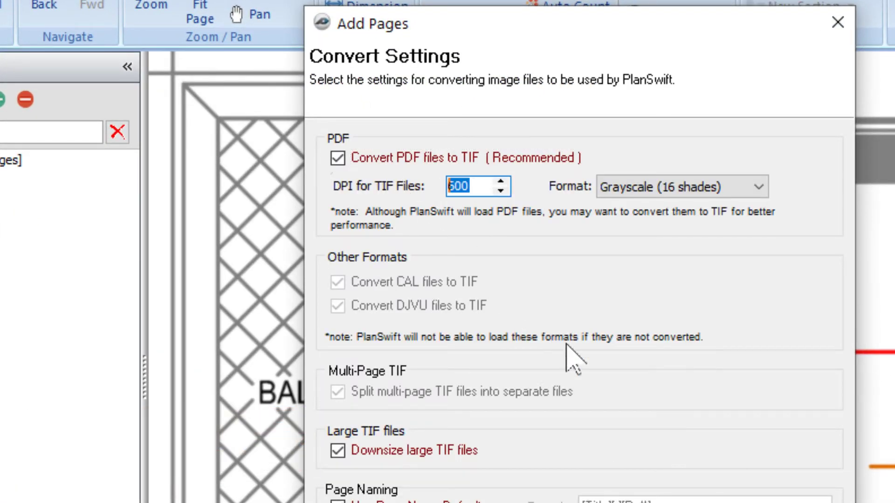
left_click(727, 188)
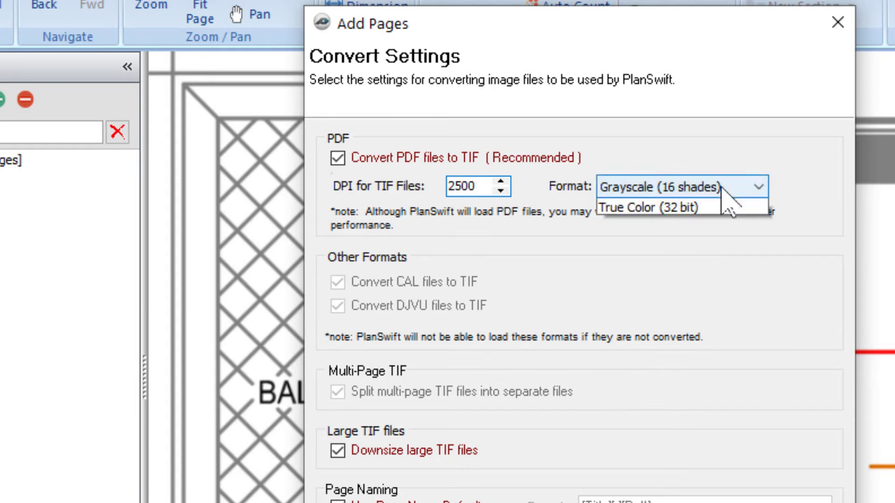
left_click(688, 279)
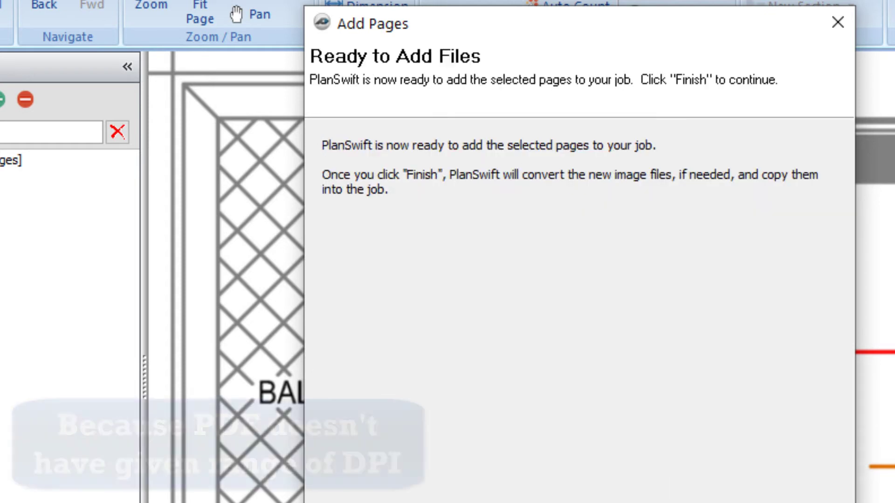
left_click_drag(644, 238, 638, 275)
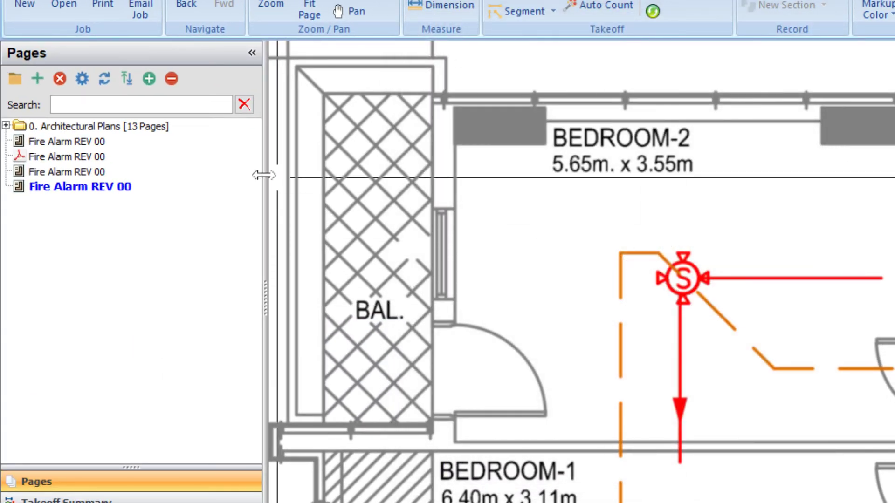
Add Fire Alarm REV 00.pdf as a new page converted at 2000 DPI
left_click(44, 85)
left_click(699, 476)
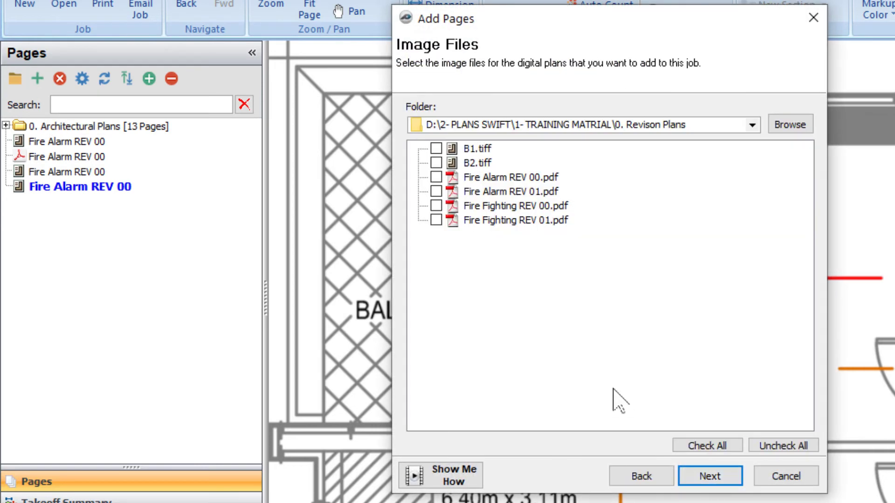
left_click(435, 177)
left_click(709, 475)
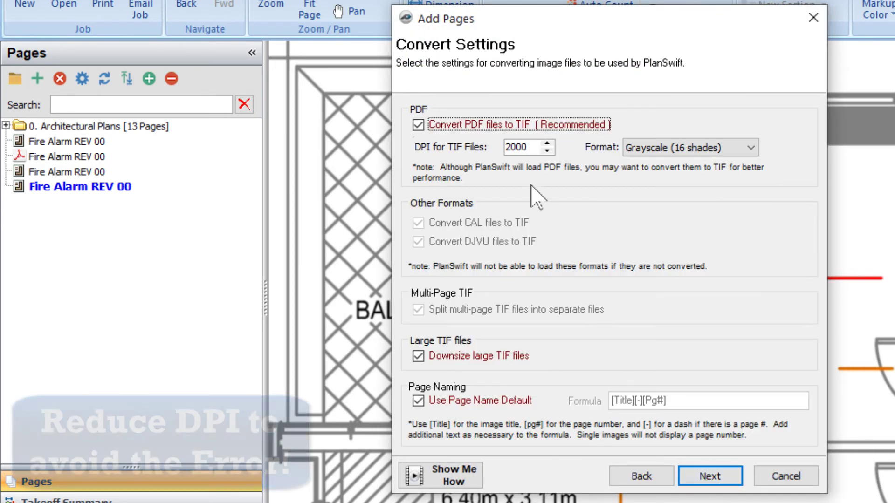
double_click(532, 147)
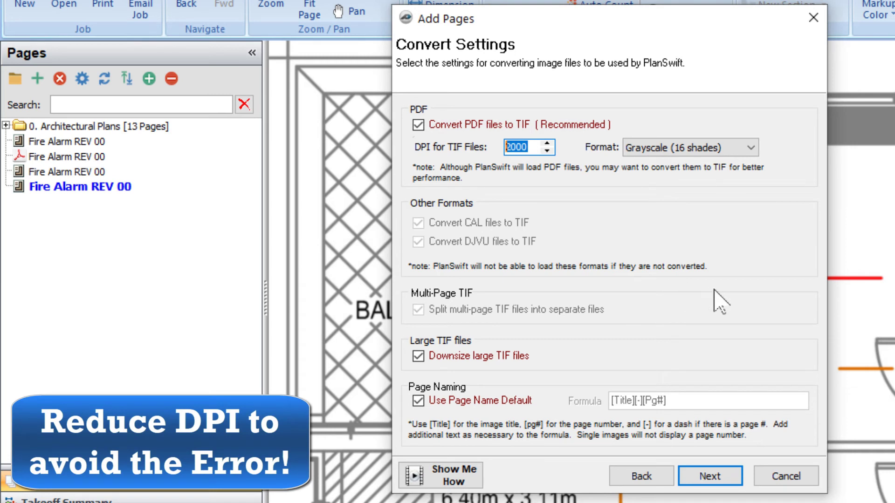
type("500")
left_click(712, 473)
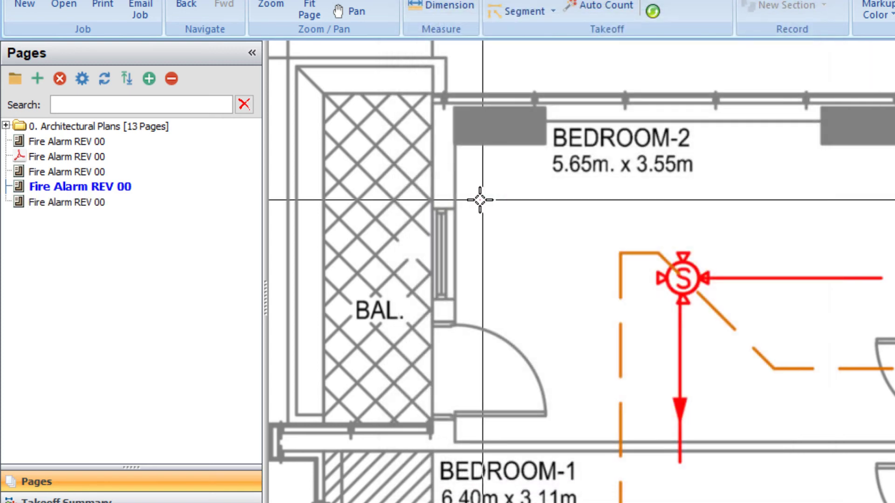
Open the last 2000 DPI Fire Alarm REV 00 page and zoom into the bedroom layout
left_click(154, 205)
scroll(485, 216, "up", 2)
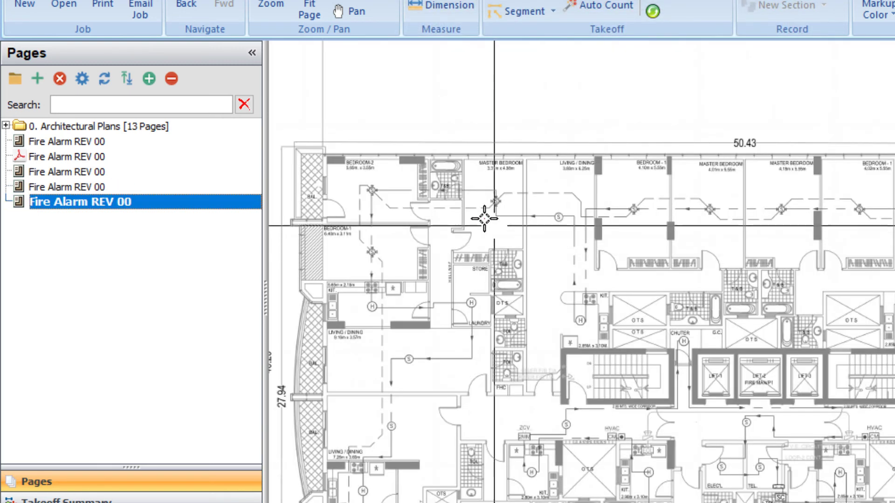
scroll(456, 144, "up", 2)
scroll(349, 100, "up", 2)
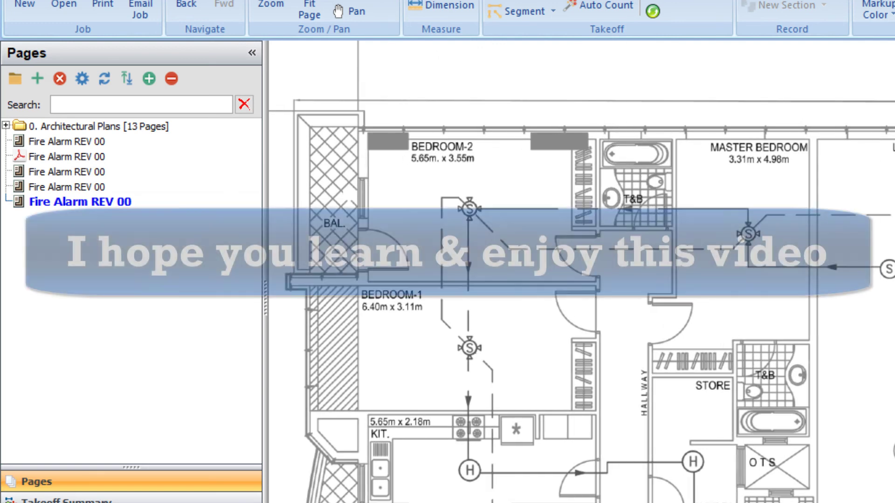